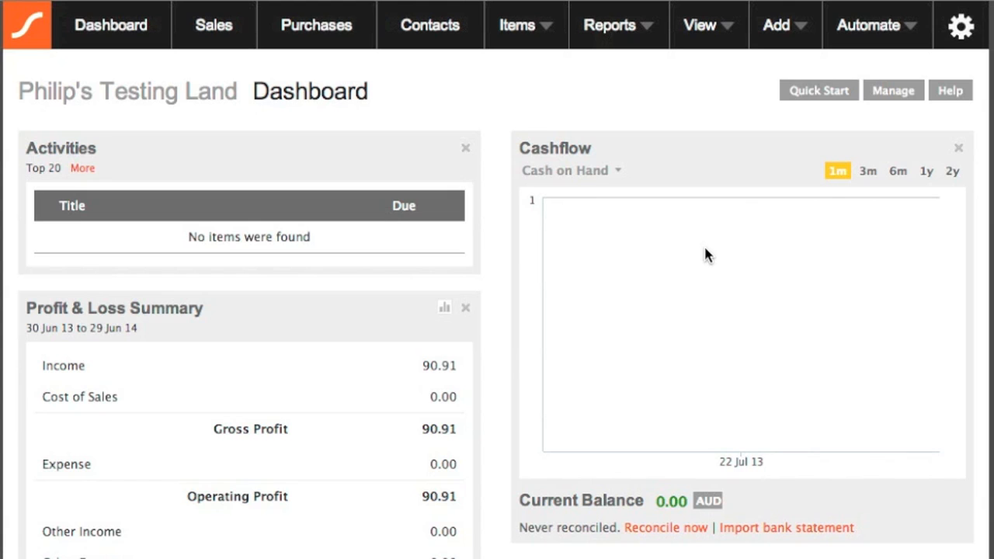
Open the Add menu in the dashboard's top navigation bar.
left_click(796, 34)
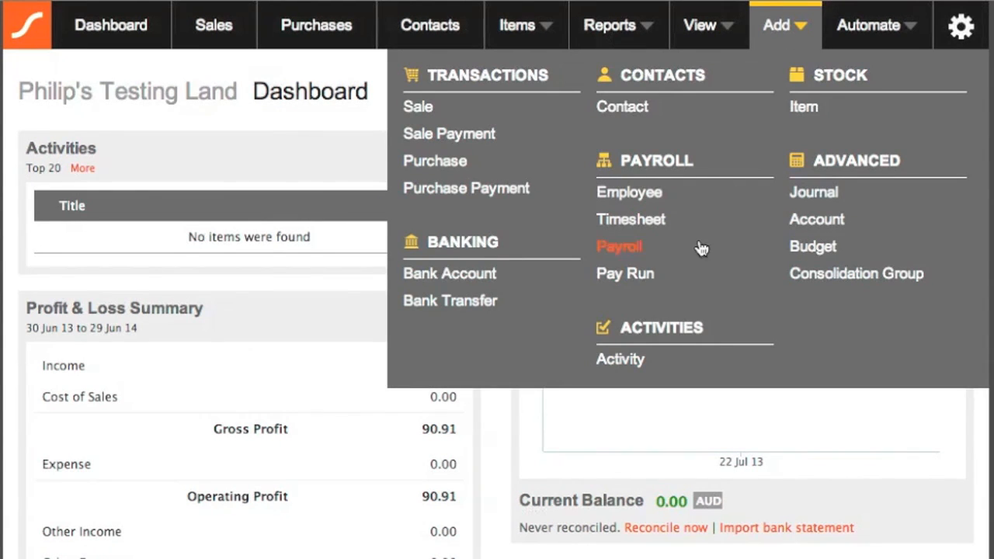
Start a new activity of type Task and set its due date to 30/07/13.
left_click(628, 363)
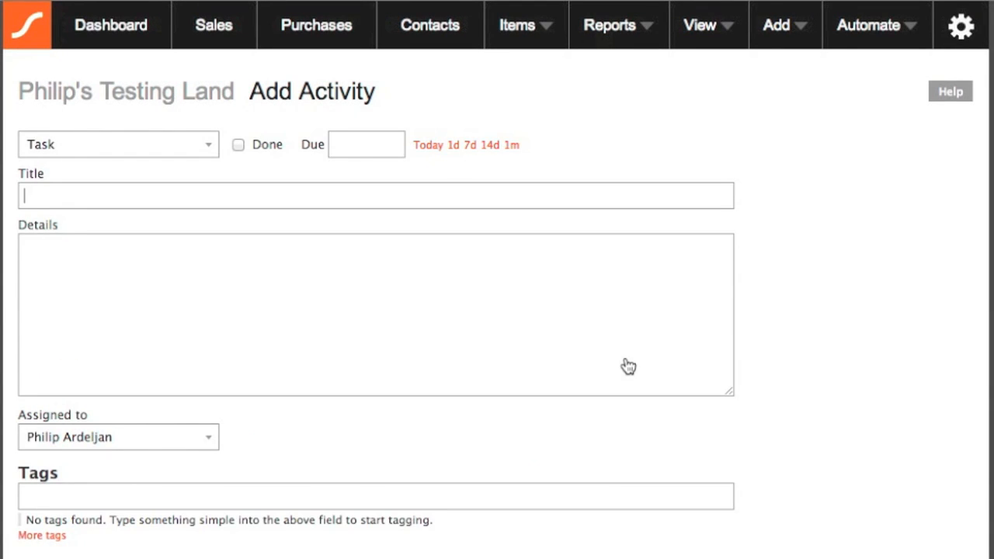
left_click(206, 154)
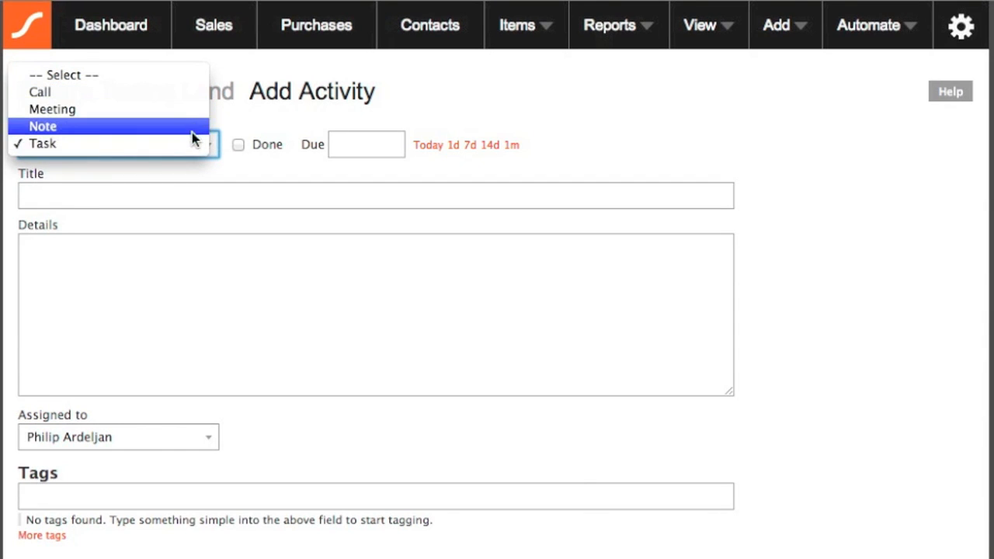
left_click(249, 155)
left_click(353, 147)
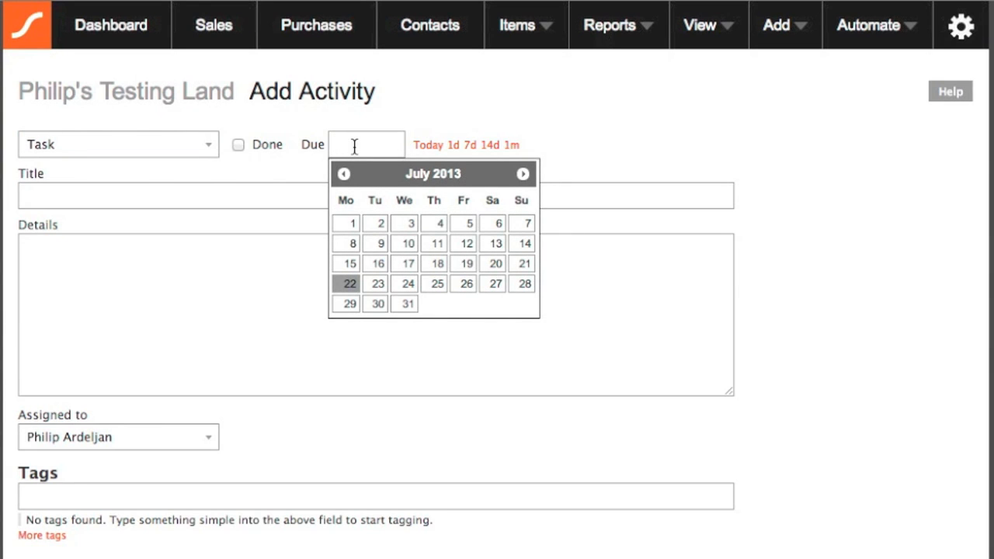
left_click(427, 147)
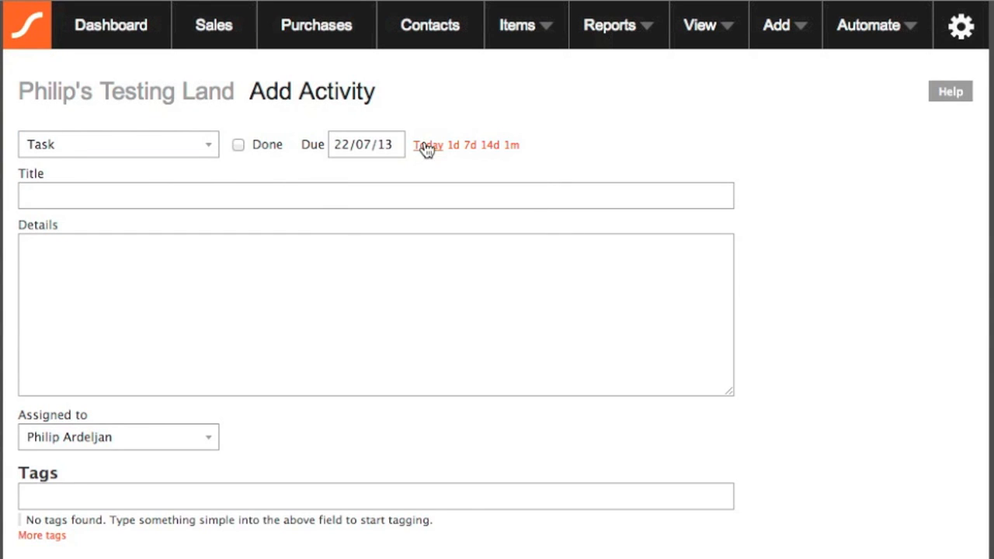
left_click(454, 148)
left_click(471, 149)
left_click(400, 146)
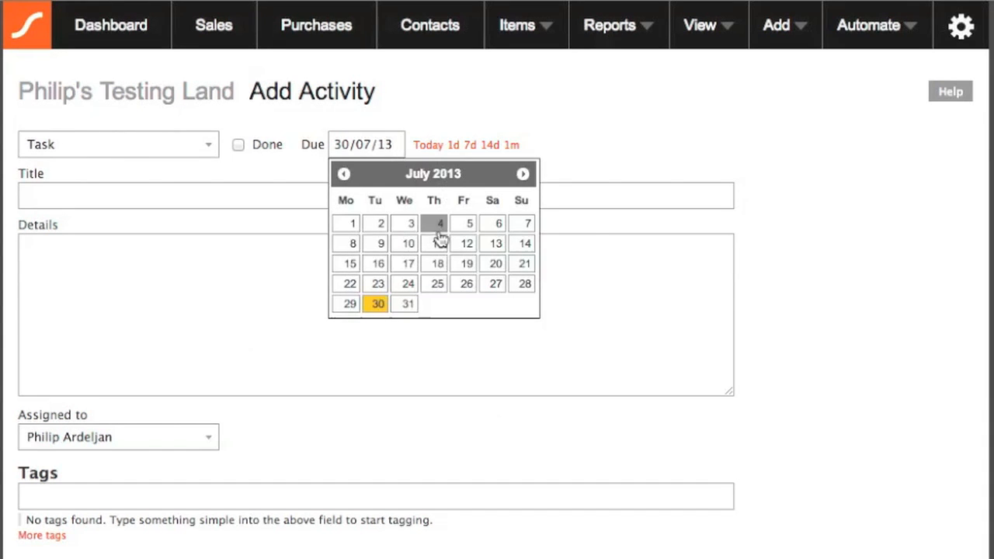
left_click(615, 176)
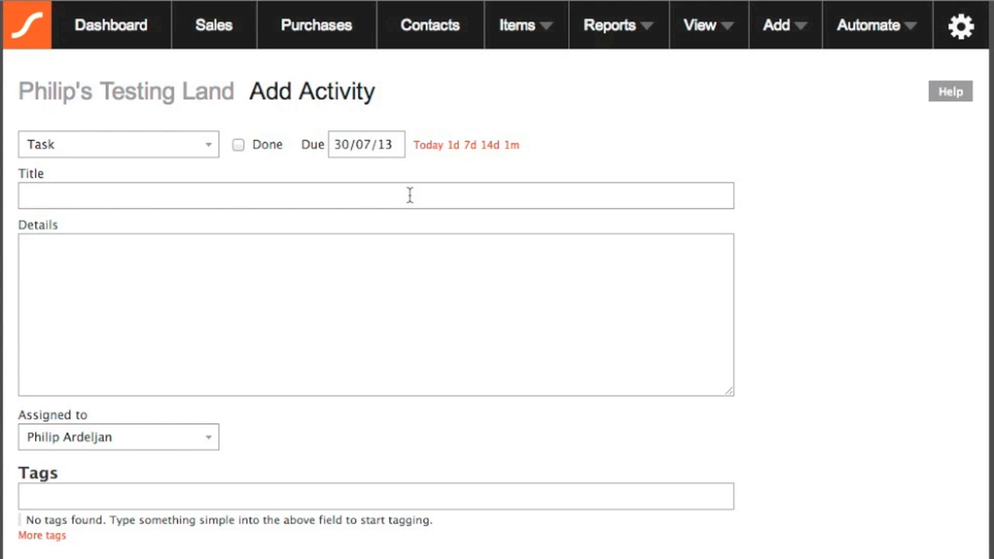
Title the task 'Chase customer for payment' with details 'Awaiting customer details.', keep the assignee, and save.
type("Chas")
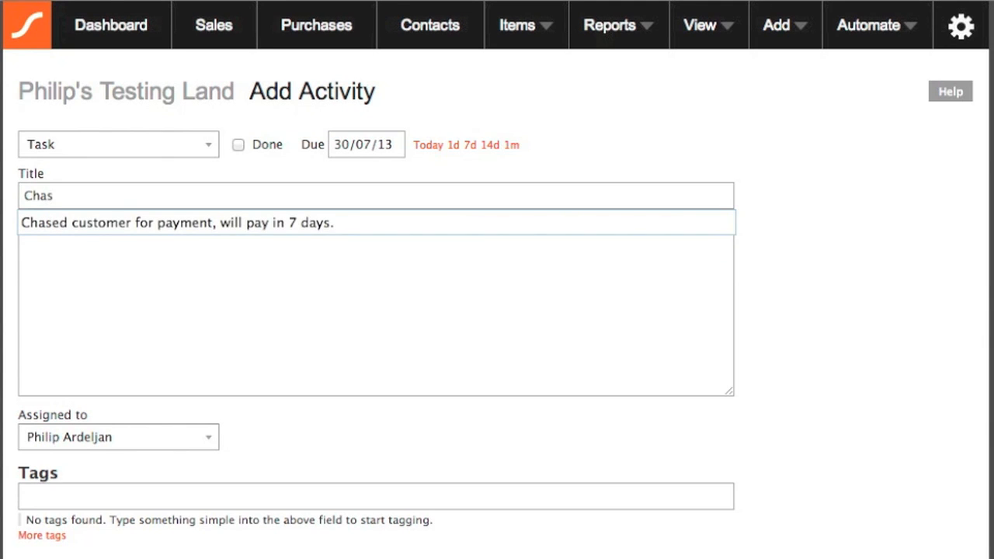
type("e cus")
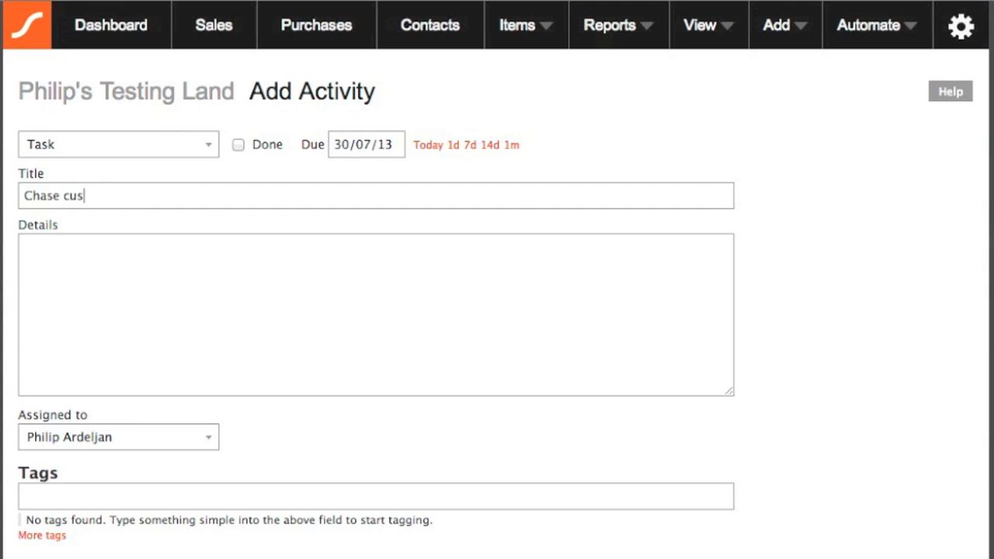
type("tomer for paym")
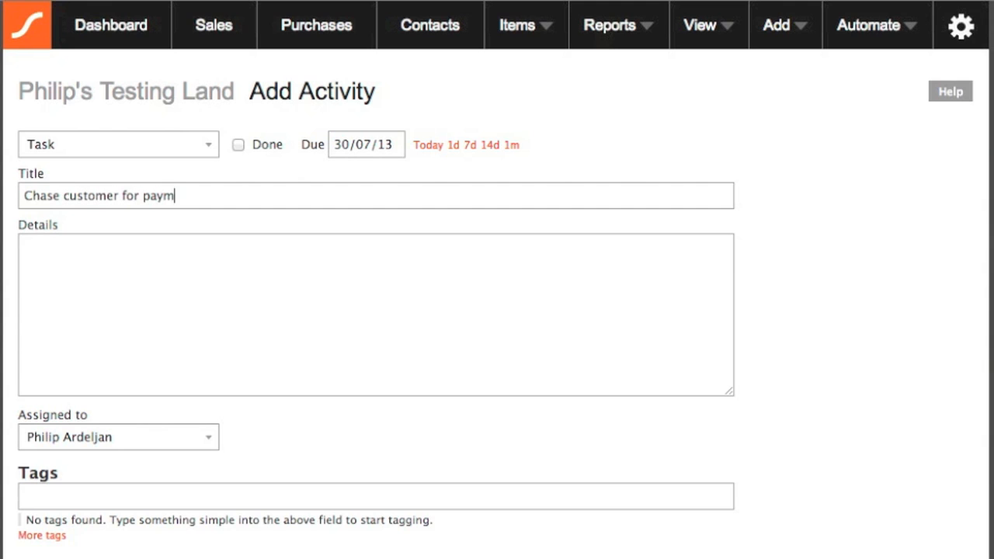
type("ent")
left_click(341, 306)
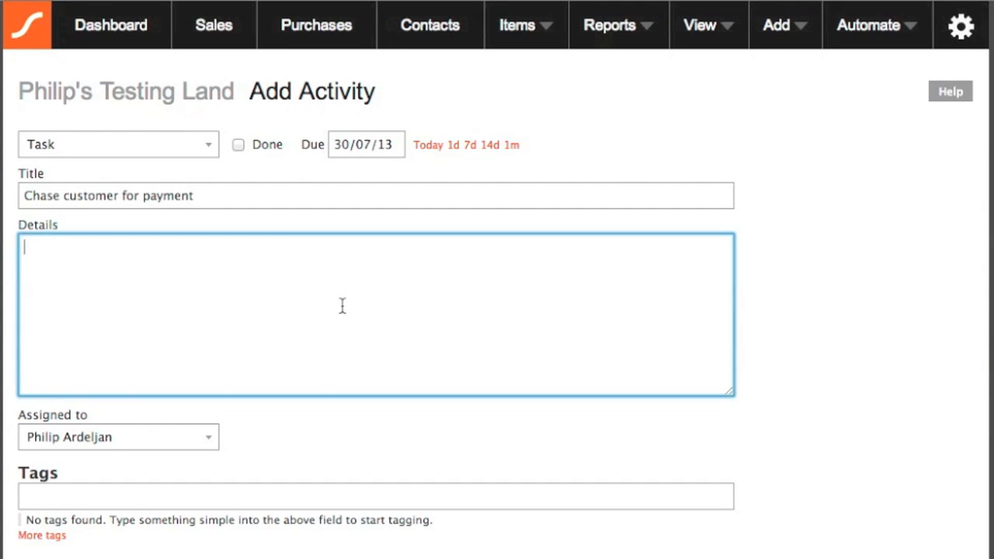
type("Awaiting customer de")
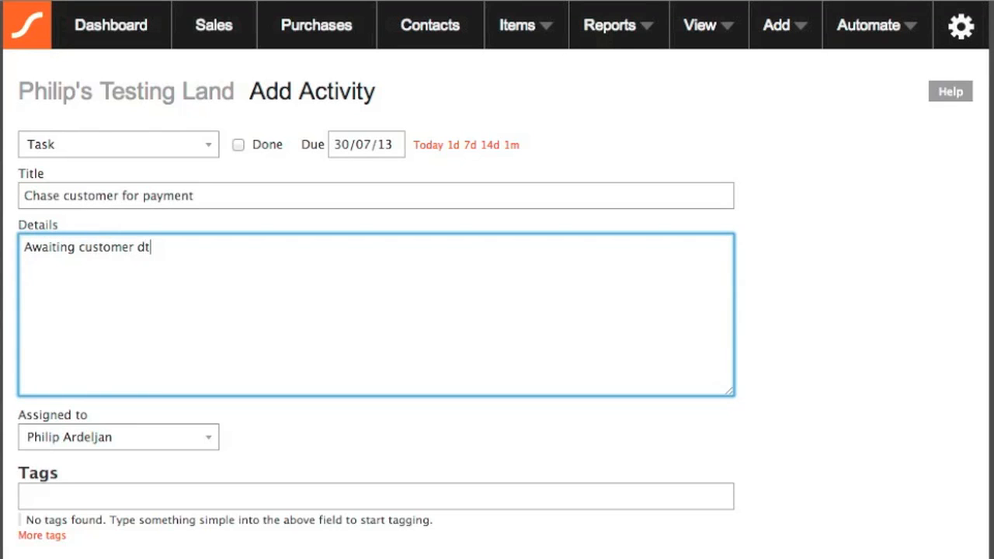
type("tails.")
left_click(194, 425)
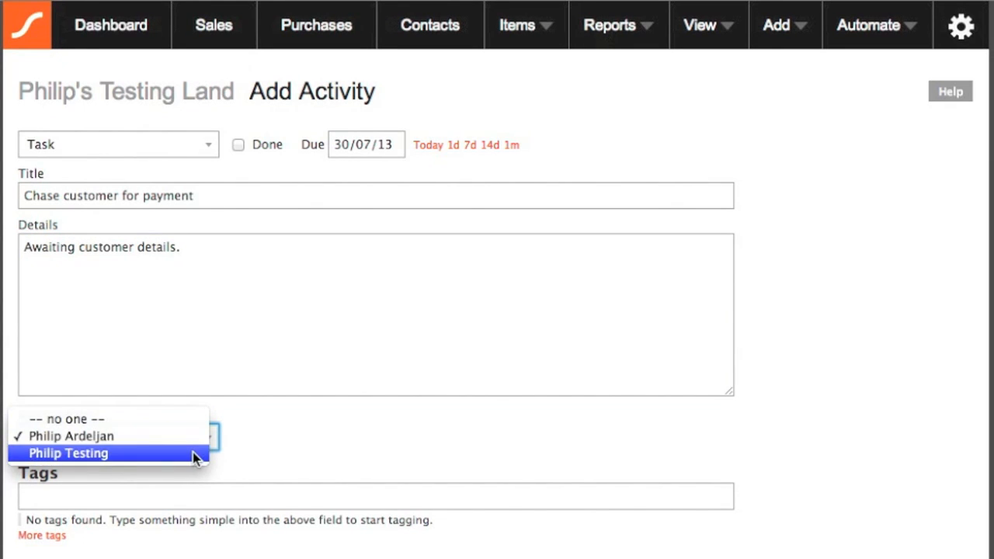
left_click(288, 443)
left_click(252, 488)
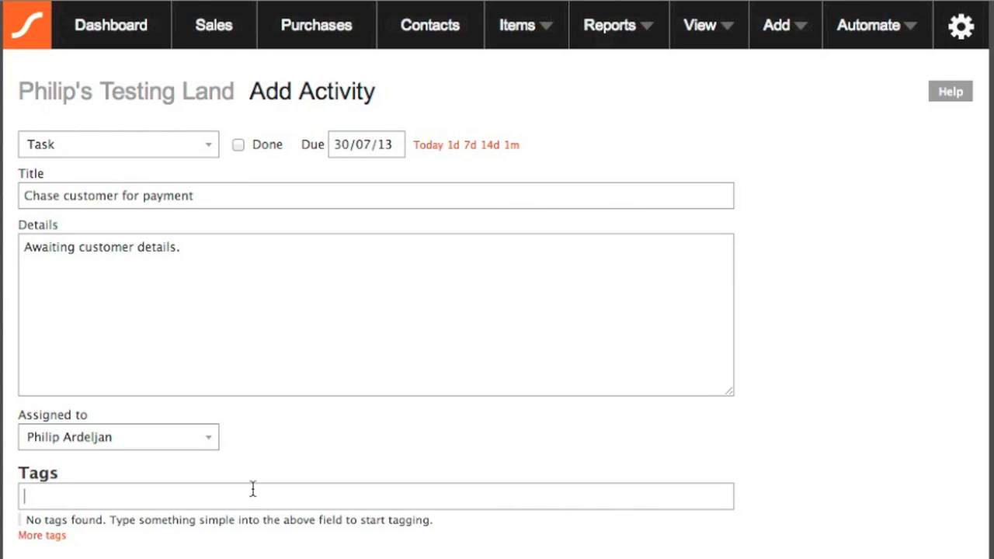
left_click(299, 348)
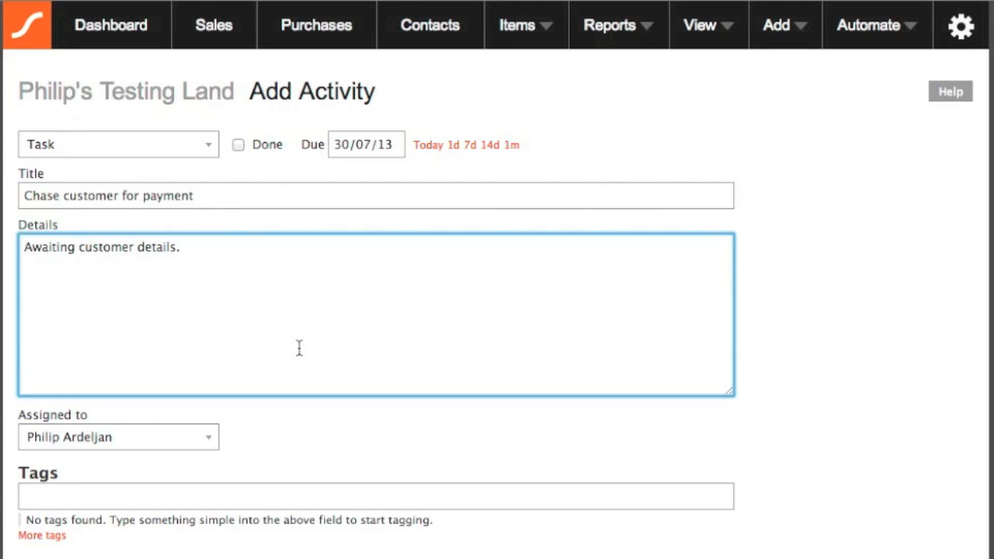
left_click(86, 558)
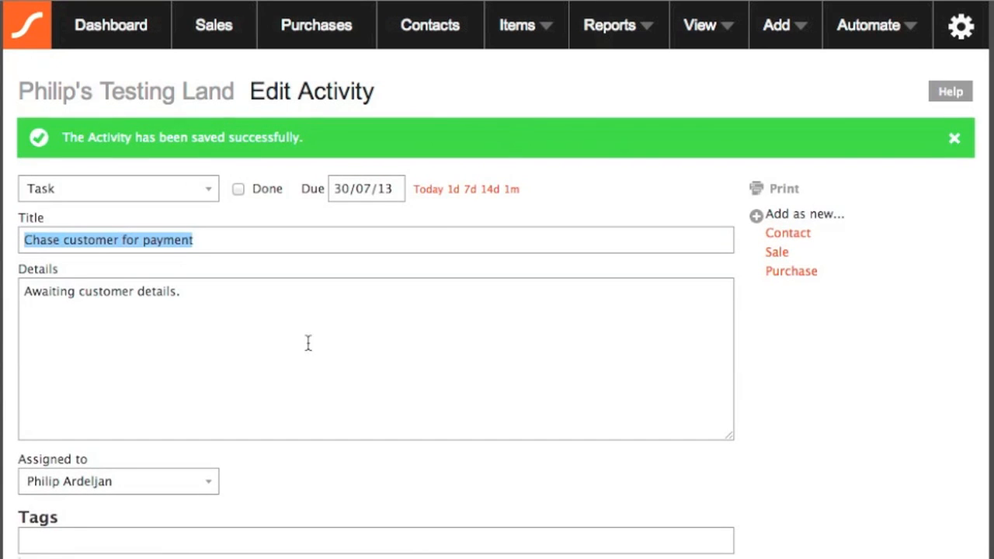
View the Activities list showing the new task, then switch to the Sales list with unpaid invoice 3.
left_click(699, 27)
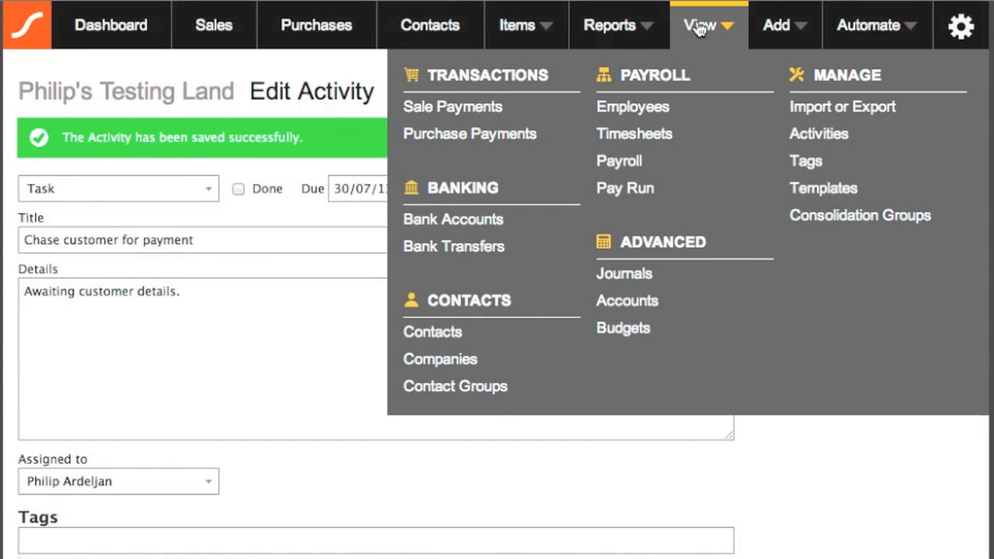
left_click(820, 133)
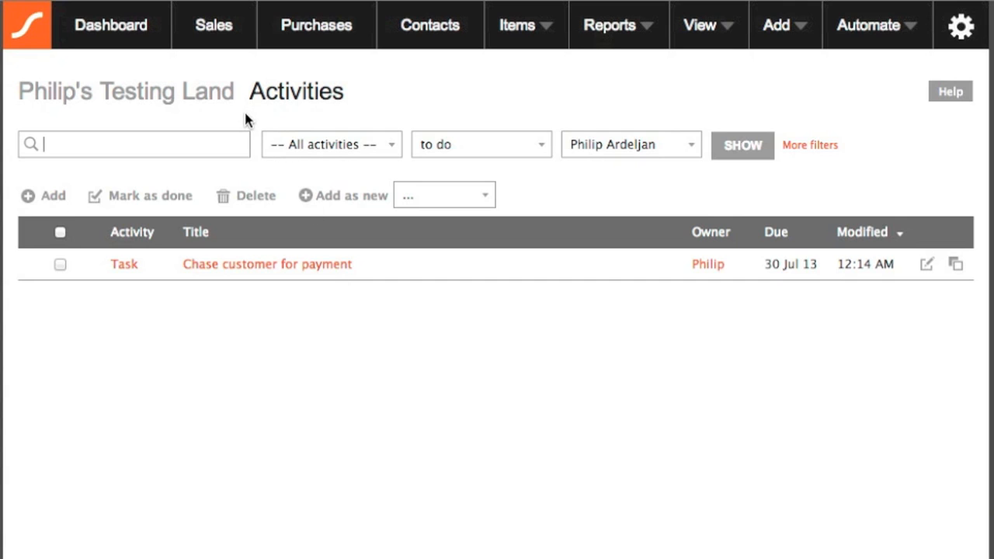
left_click(211, 45)
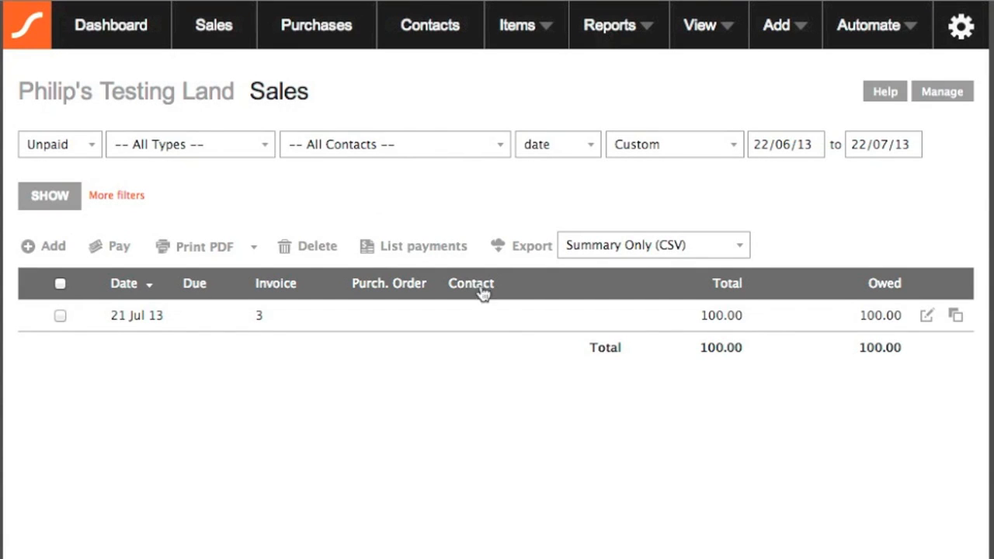
From invoice 3, add a linked activity titled 'Chase customer for payment, will pay in 7 days.'.
left_click(926, 317)
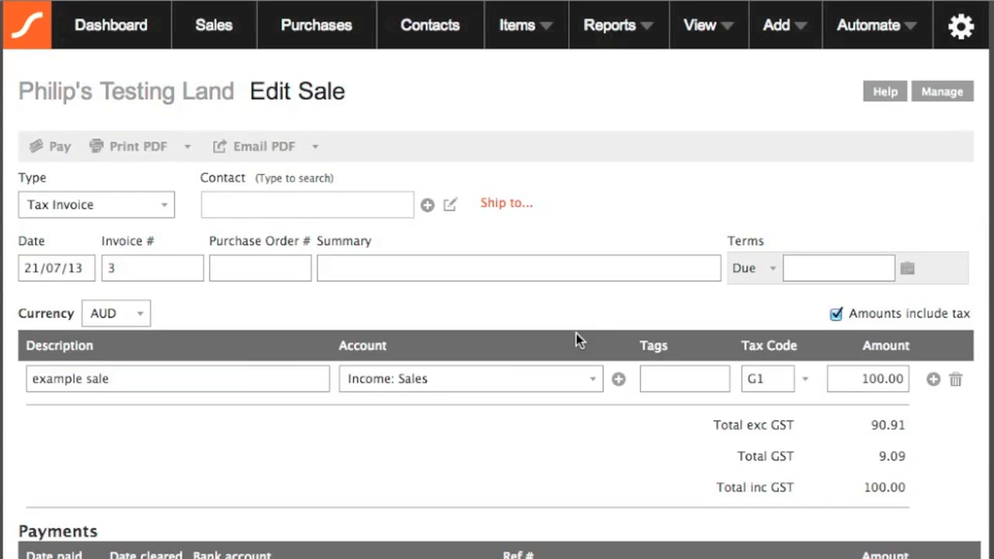
scroll(576, 336, "down", 4)
scroll(577, 339, "down", 3)
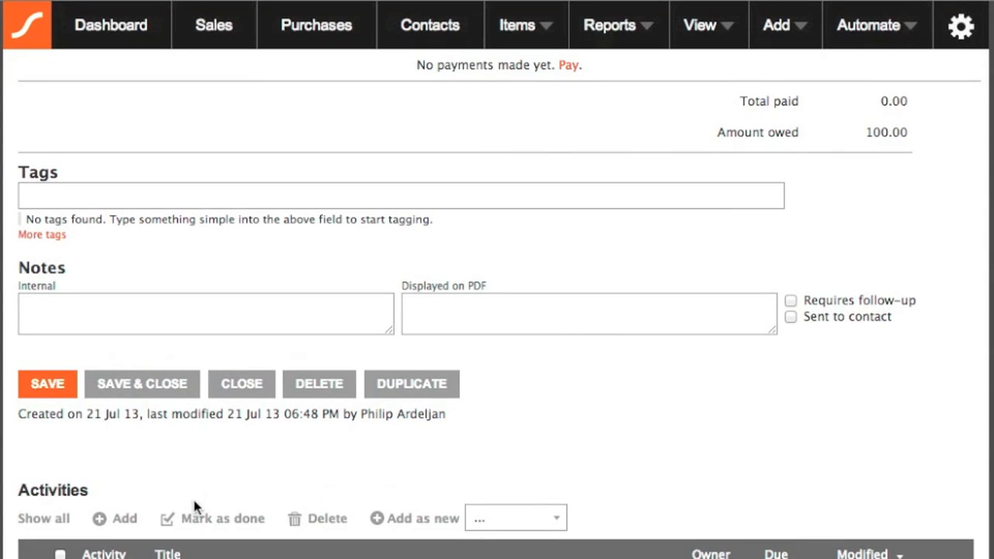
left_click(124, 527)
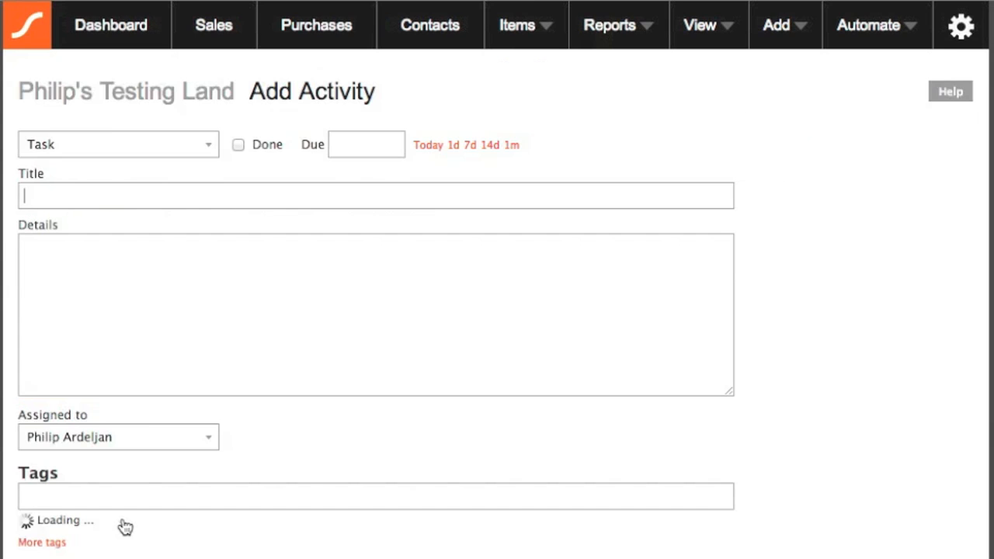
left_click(292, 191)
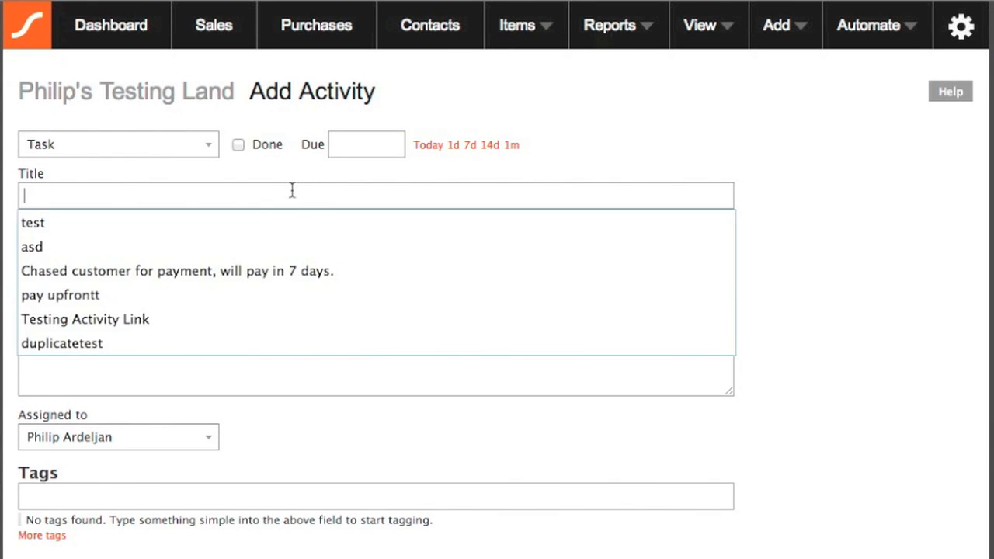
left_click(273, 266)
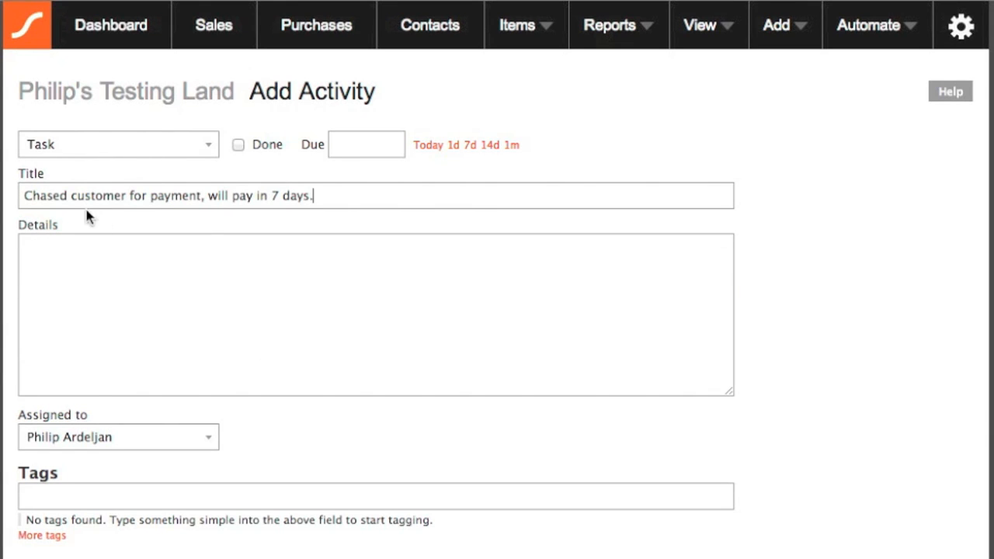
left_click(66, 197)
key("BackSpace")
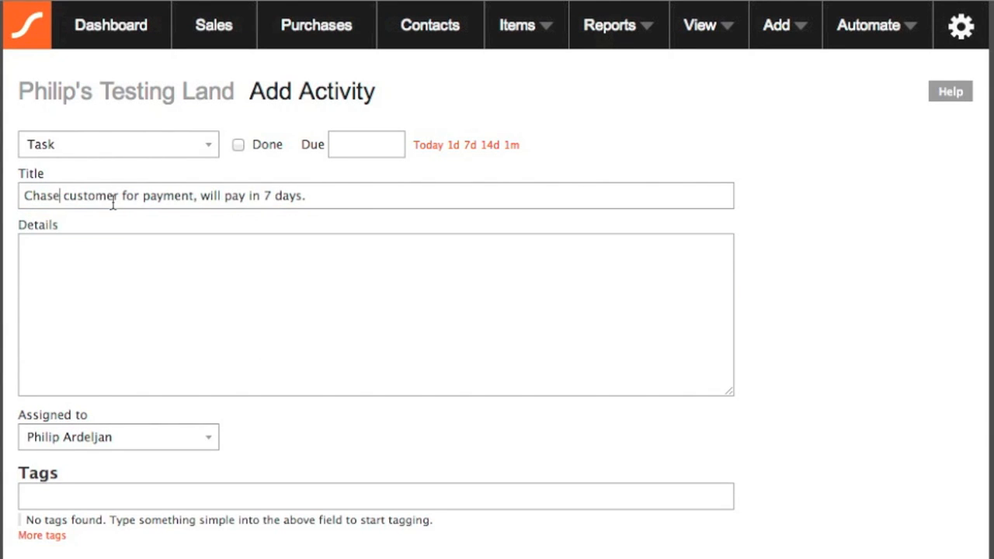
Make the Task due 29/07/13, add details 'Customer awaiting finance', and save it.
left_click(471, 147)
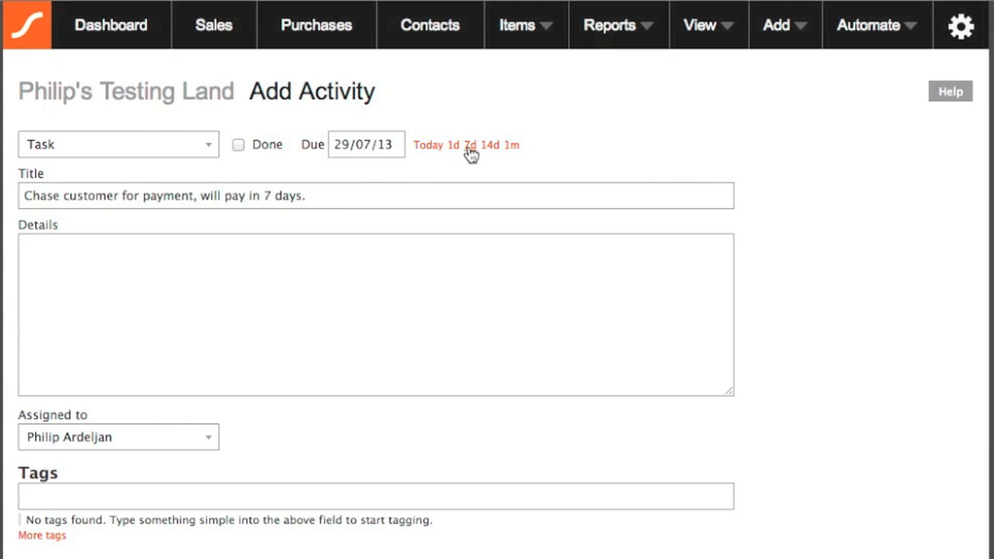
left_click(207, 332)
type("C")
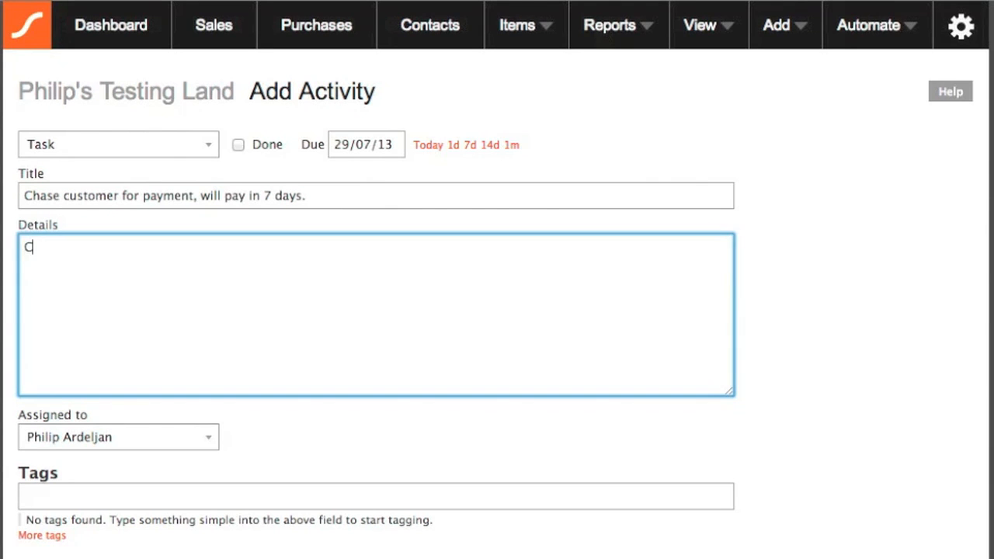
type("ustomer awaiting finance")
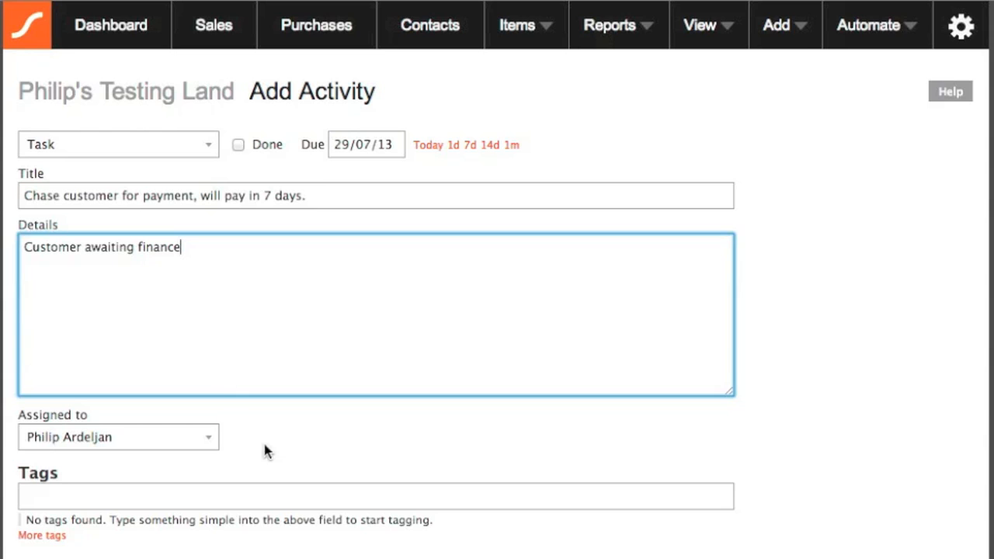
left_click(287, 458)
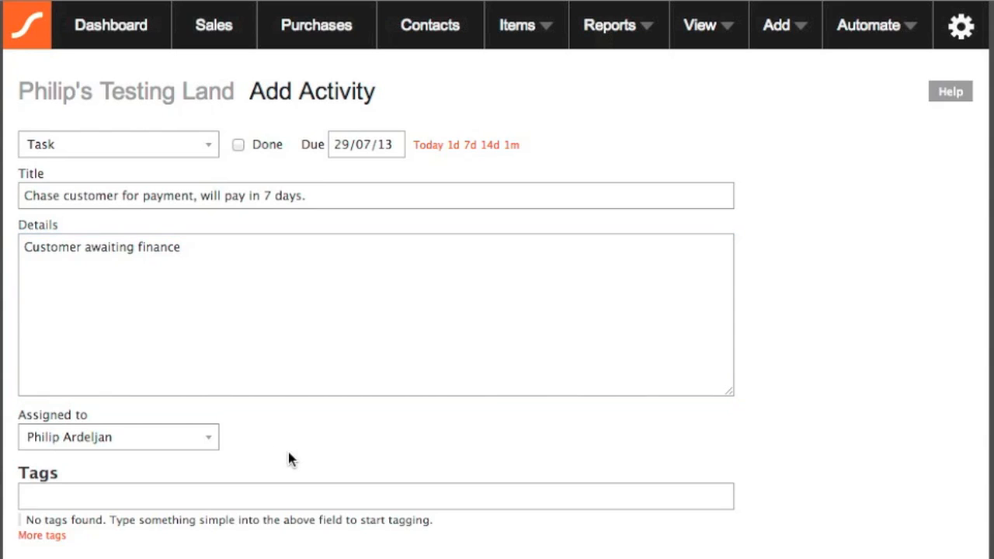
left_click(177, 144)
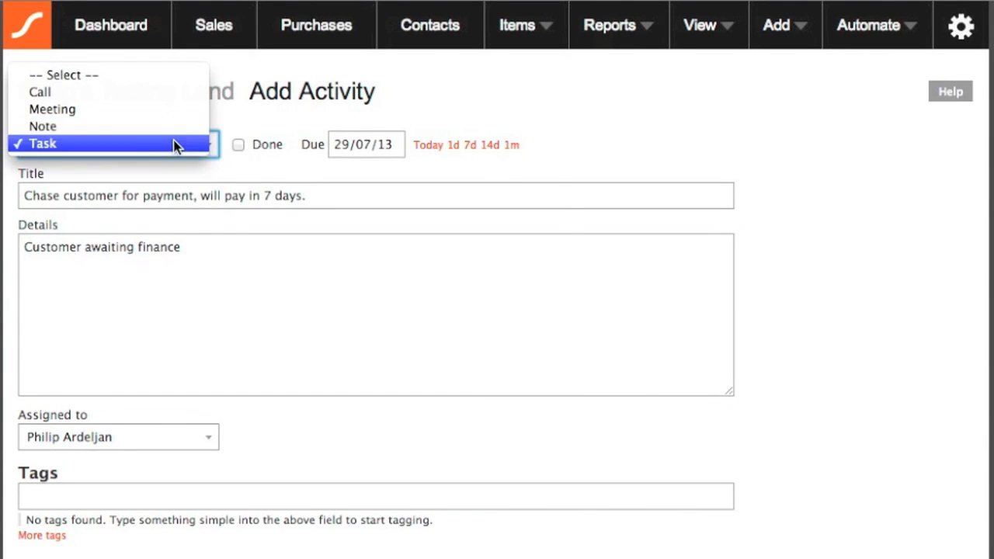
left_click(177, 145)
left_click(219, 243)
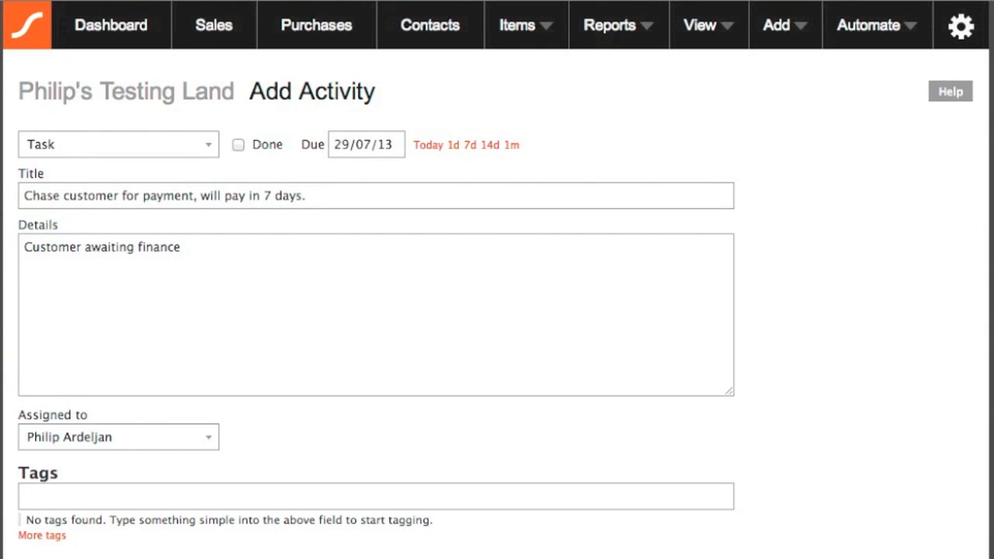
left_click(329, 305)
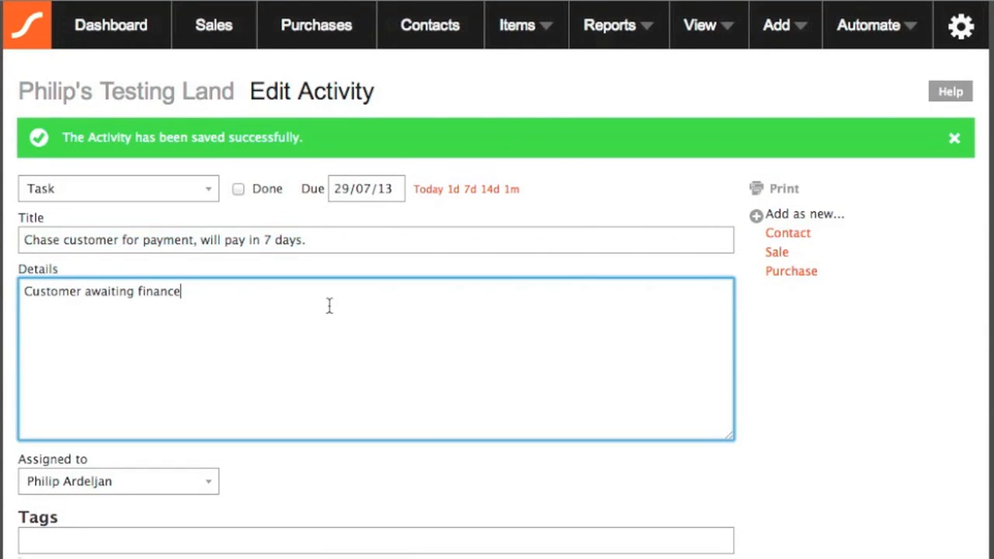
From the dashboard, open the Activities list and open invoice 3 linked to the first task.
left_click(129, 45)
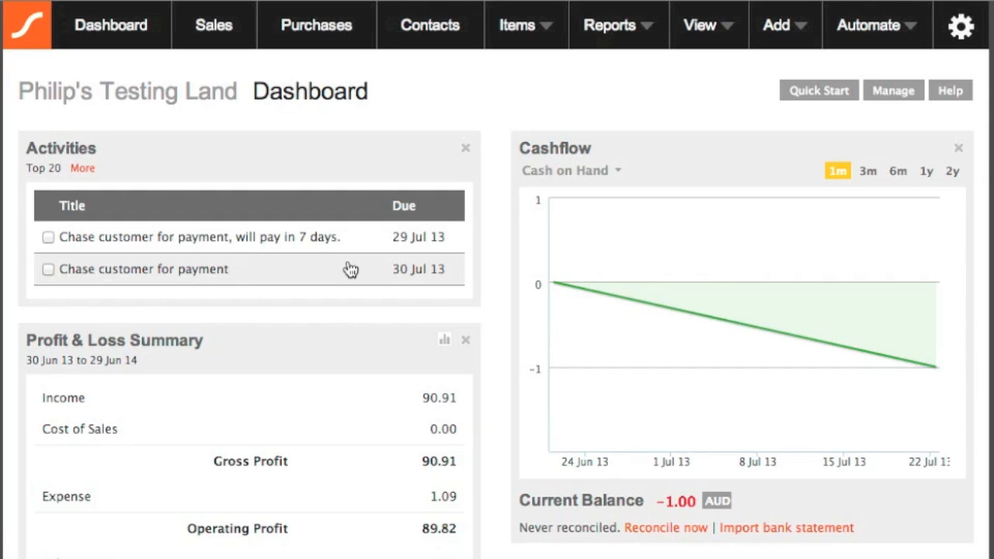
left_click(702, 52)
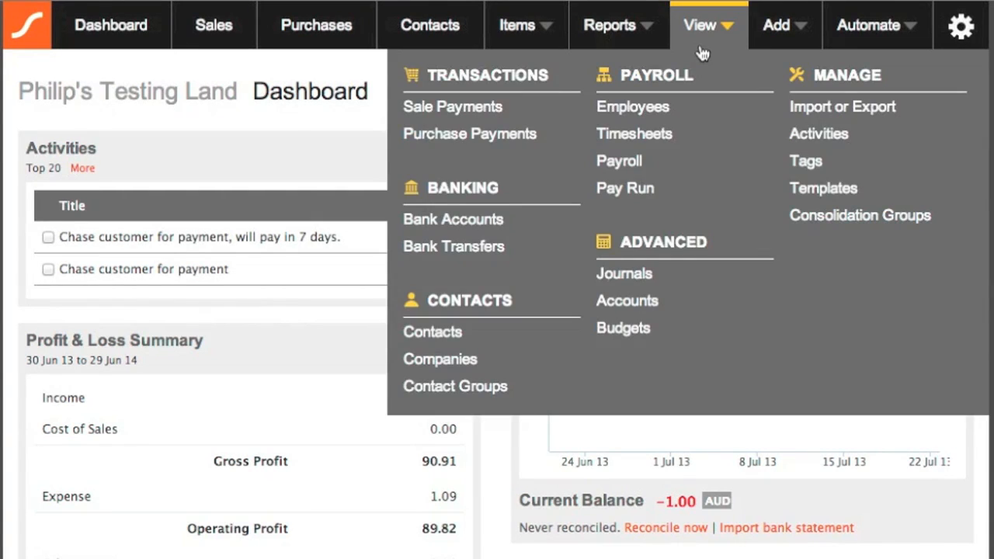
left_click(823, 134)
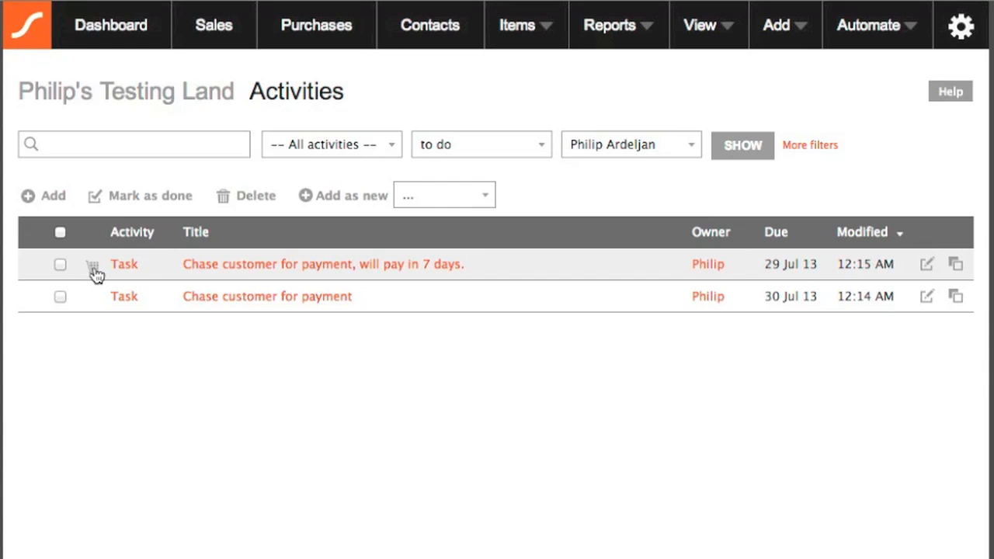
left_click(93, 269)
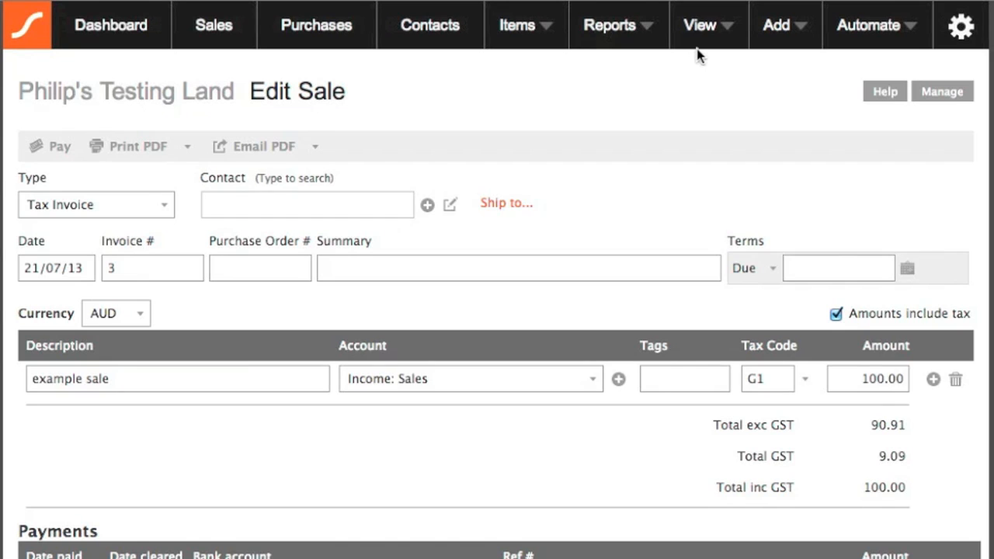
Return to the Activities list via View > Manage > Activities.
left_click(699, 28)
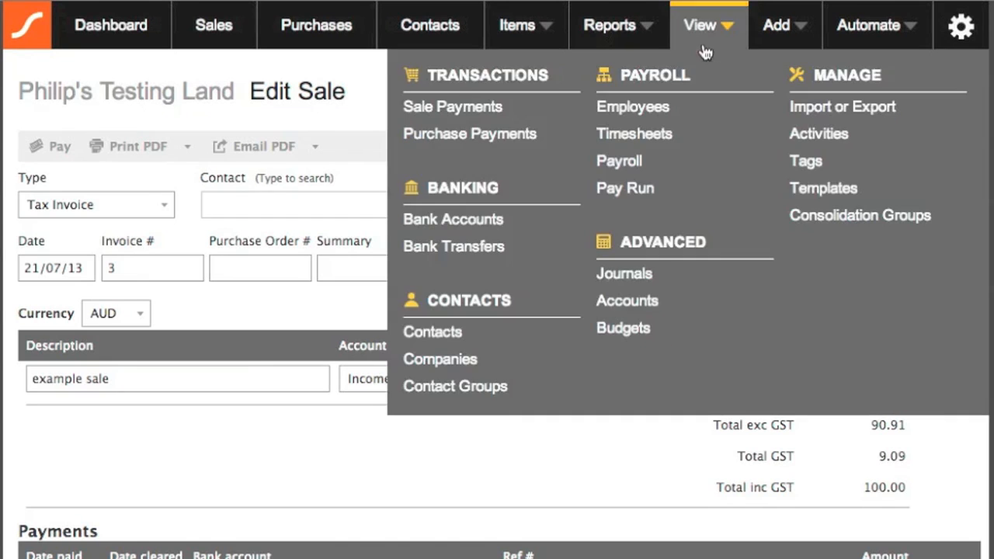
left_click(804, 136)
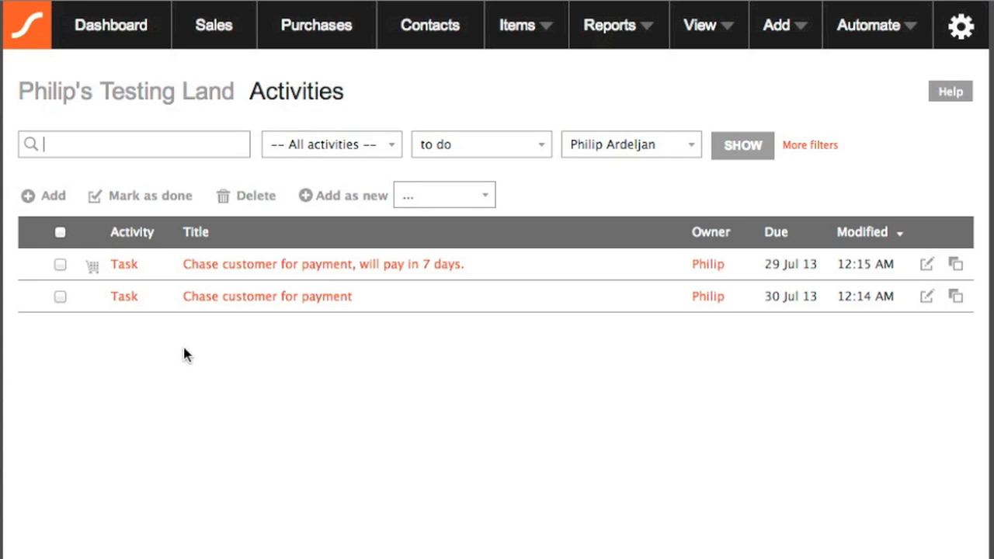
Change the plain 'Chase customer for payment' task to a done Note and return to the Dashboard.
left_click(129, 298)
left_click(169, 147)
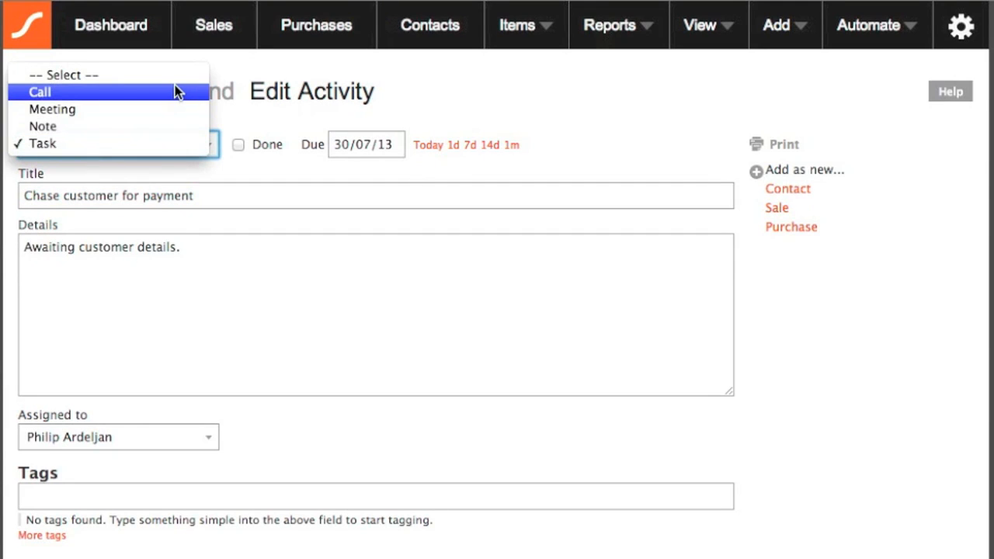
left_click(170, 132)
left_click(218, 193)
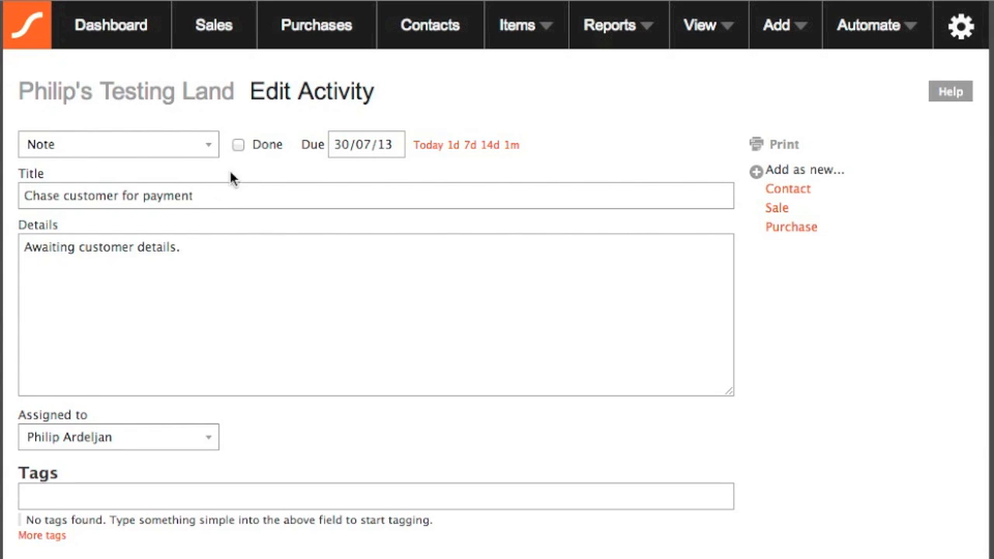
left_click(238, 144)
left_click(146, 29)
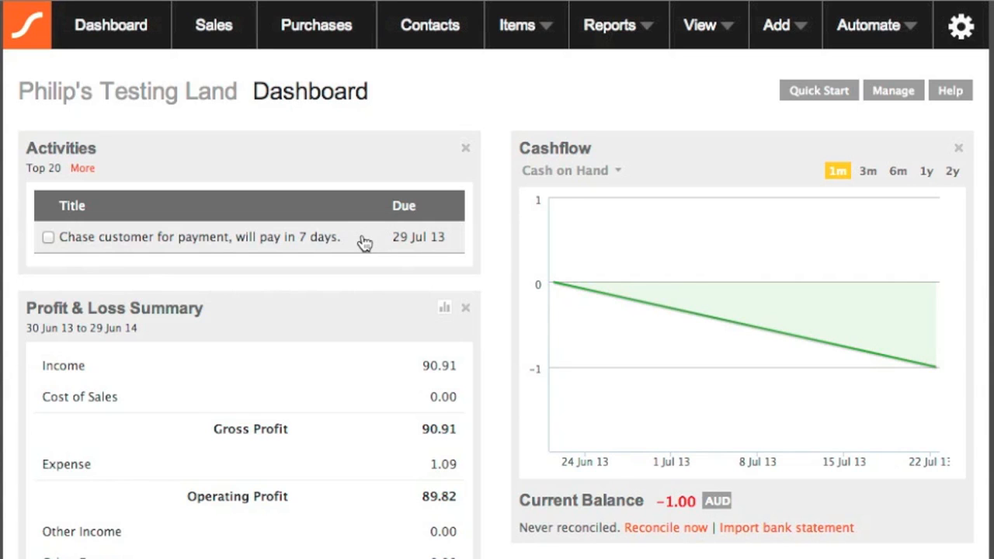
Show the Activities list holding only the 29 Jul 13 task, then open the help page.
left_click(707, 28)
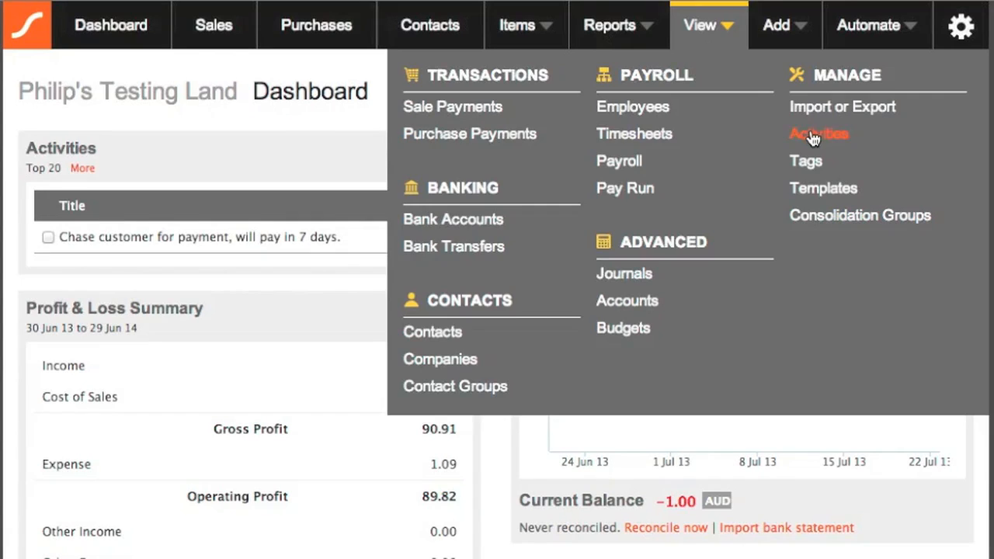
left_click(813, 136)
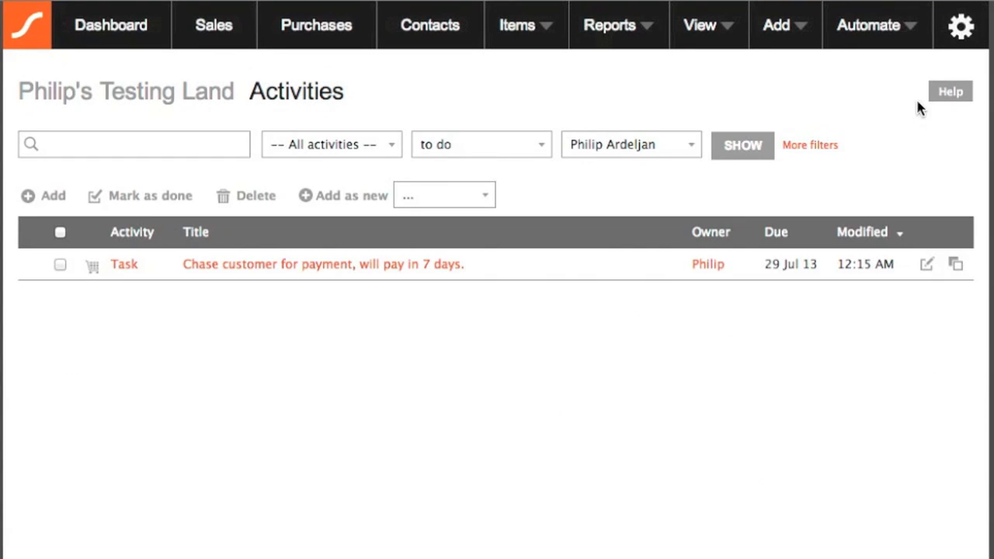
left_click(945, 97)
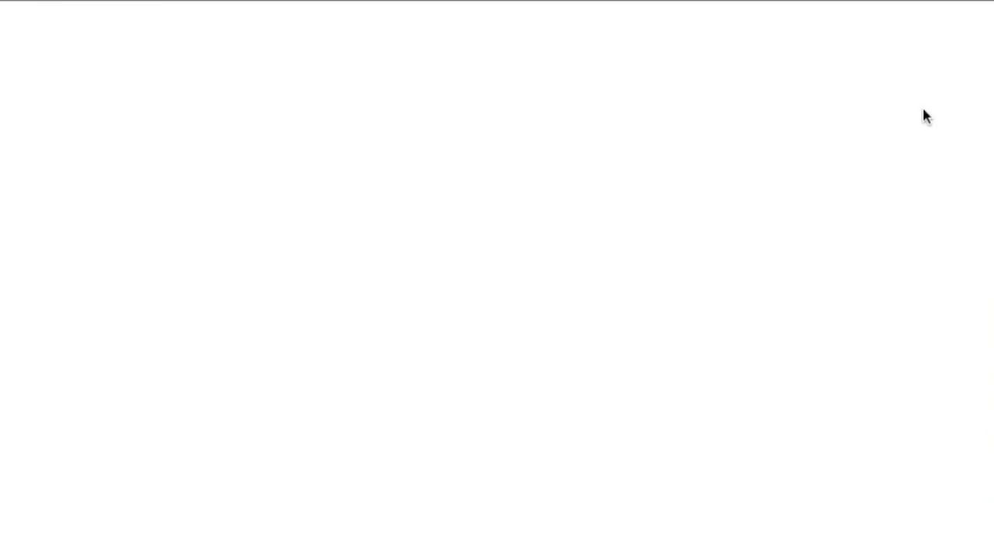